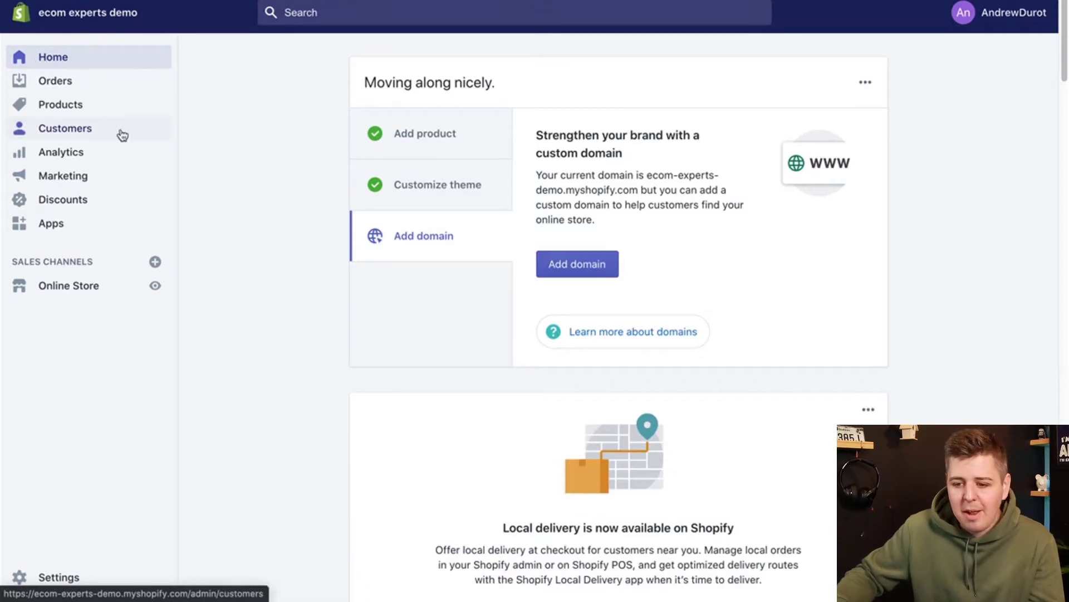
From the Themes page, preview the live storefront in a new tab
left_click(89, 288)
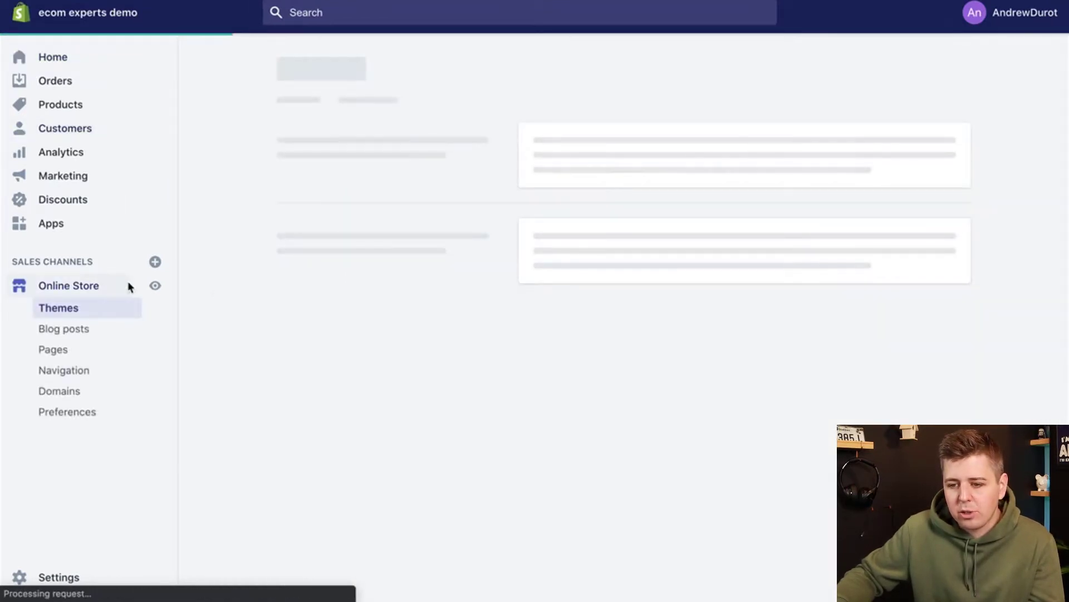
left_click(155, 286)
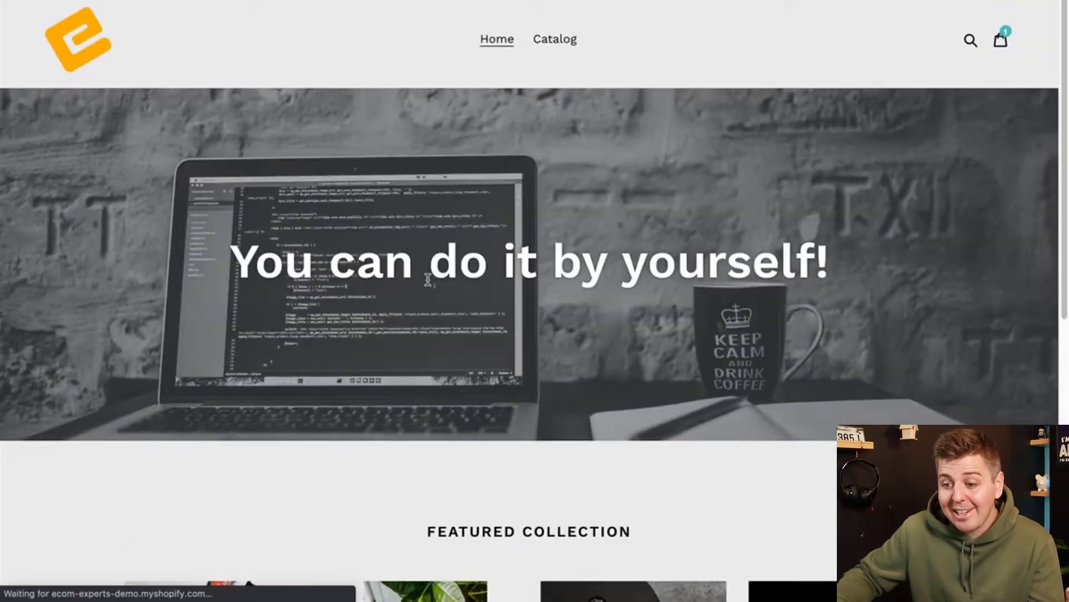
scroll(719, 417, "down", 10)
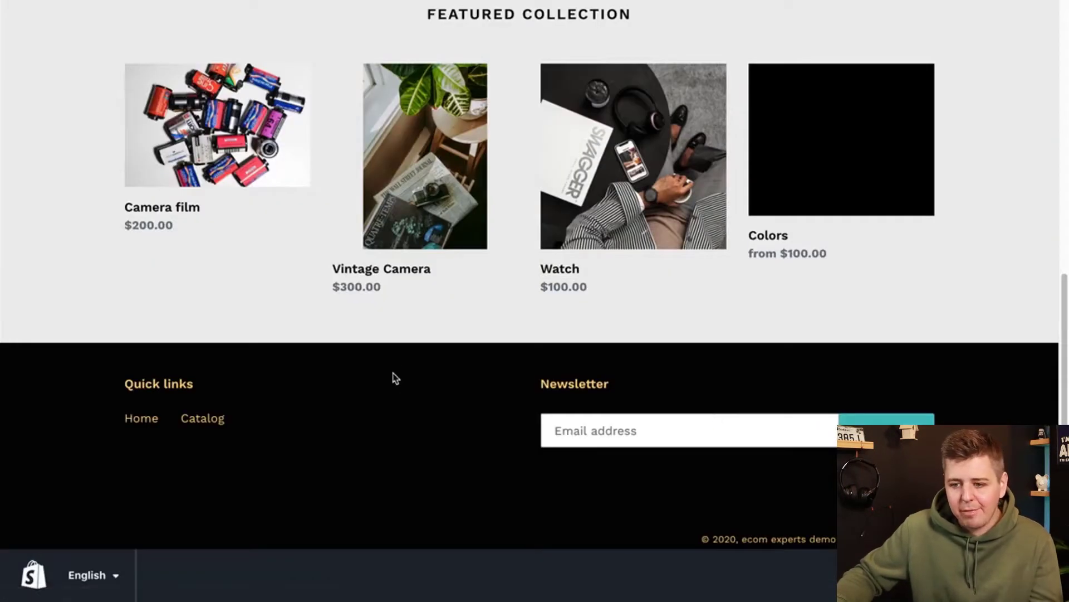
Browse the Camera film and Watch product pages, return to the store home, and open a new tab
left_click(270, 171)
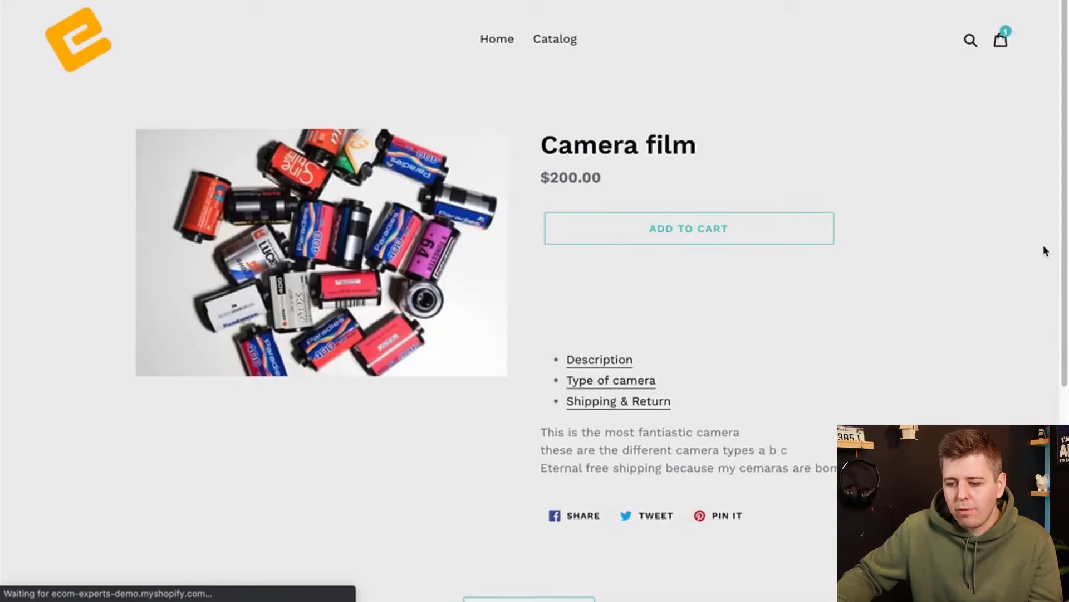
scroll(1042, 247, "down", 10)
left_click(484, 120)
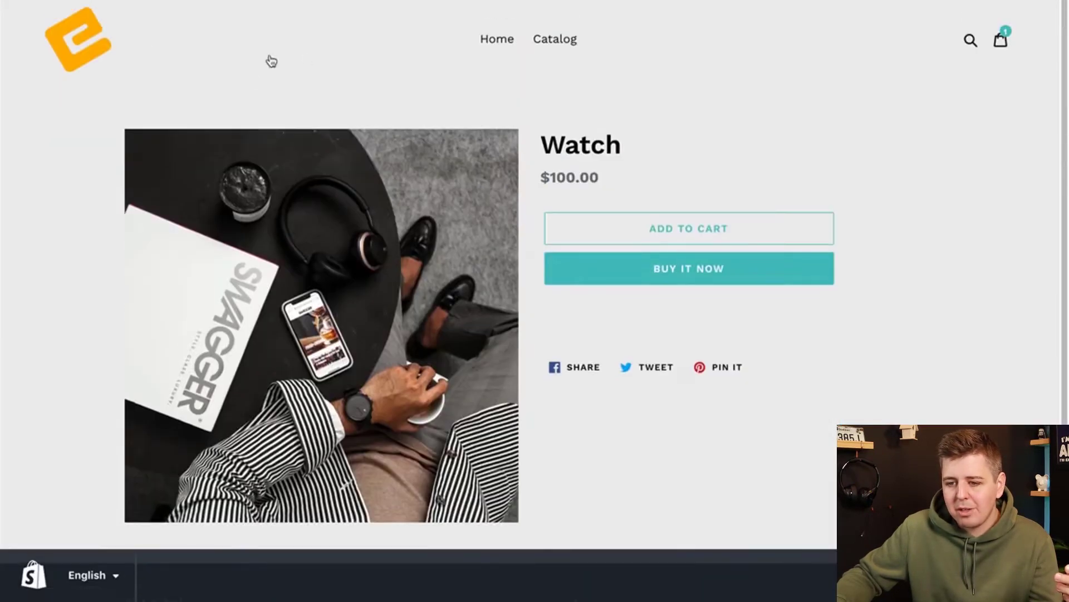
left_click(108, 45)
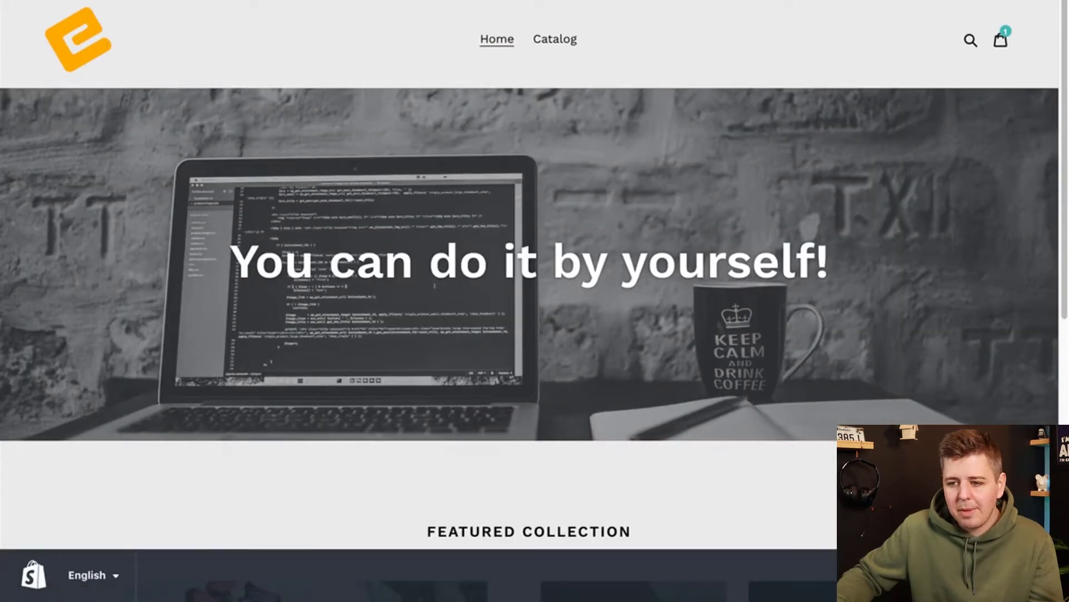
key("ctrl+t")
Go to YouTube through a Google search and search for ecomexperts
type("yo")
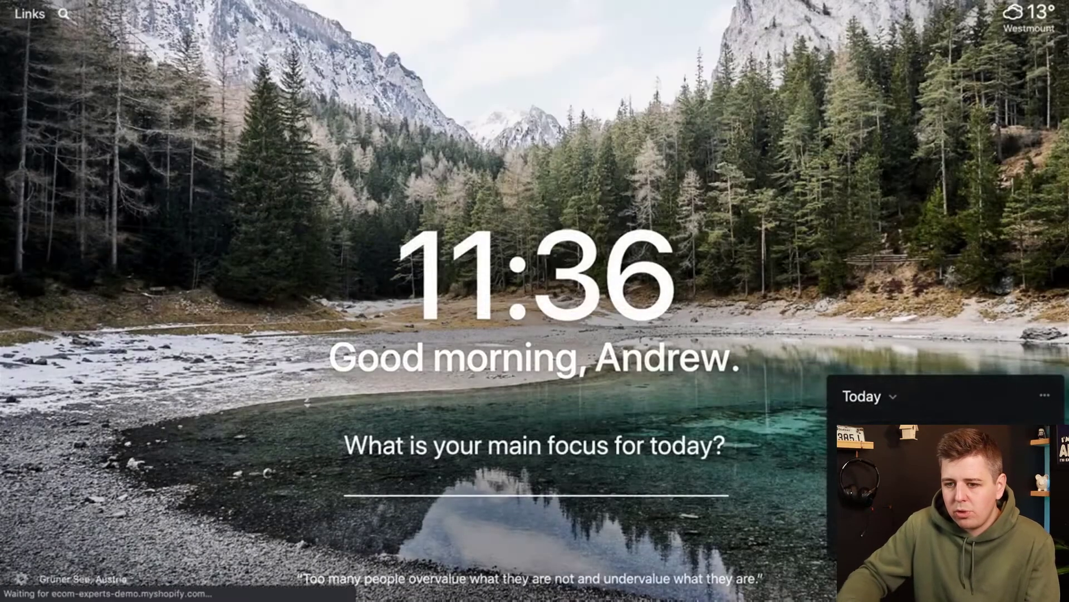
type("utoube")
key("Return")
left_click(184, 202)
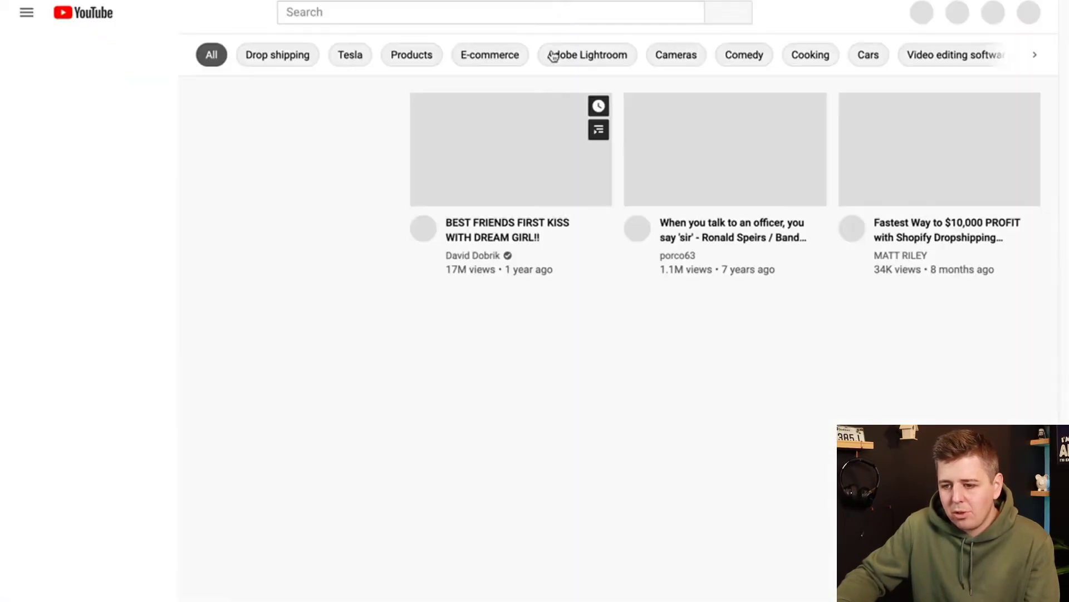
left_click(554, 12)
type("ecome")
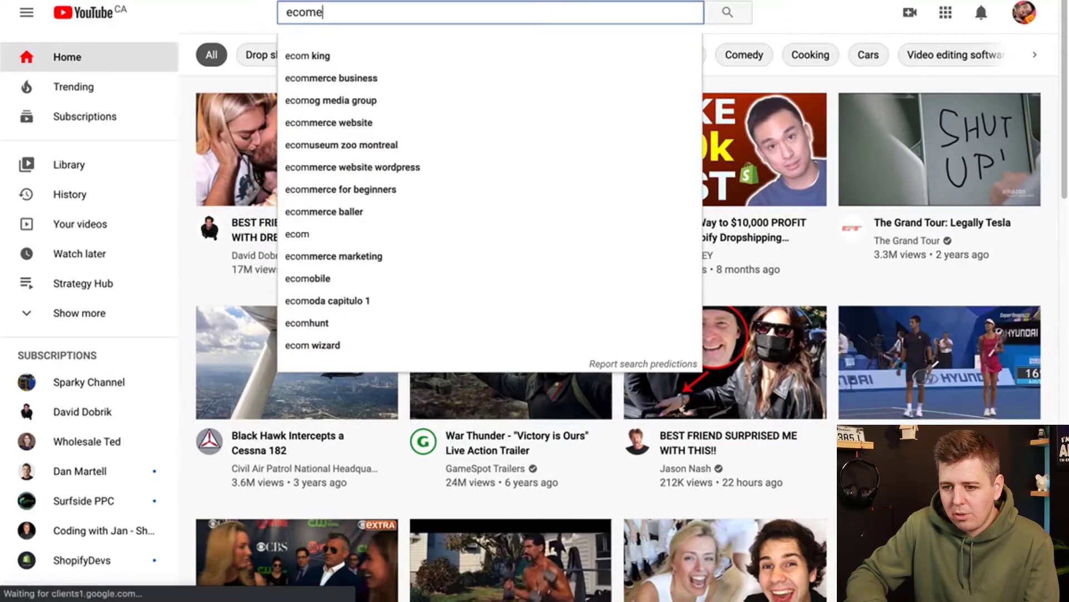
type("xp")
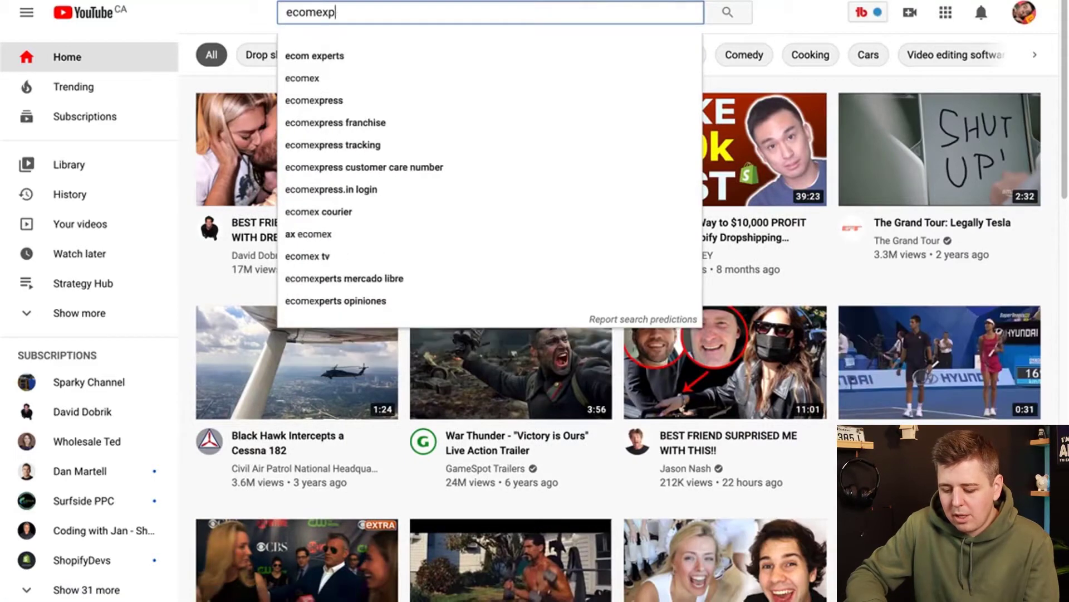
type("erts")
key("Return")
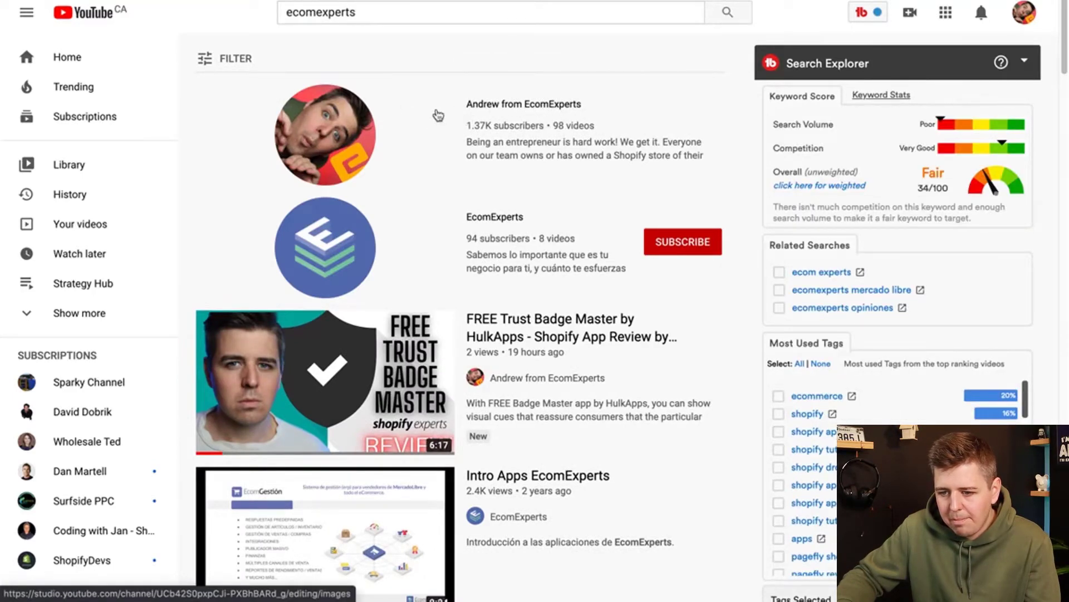
From the EcomExperts channel's Videos list, open 'Shopify pagespeed - TOP Shopify expert is WRONG - my reaction'
left_click(437, 113)
left_click(399, 277)
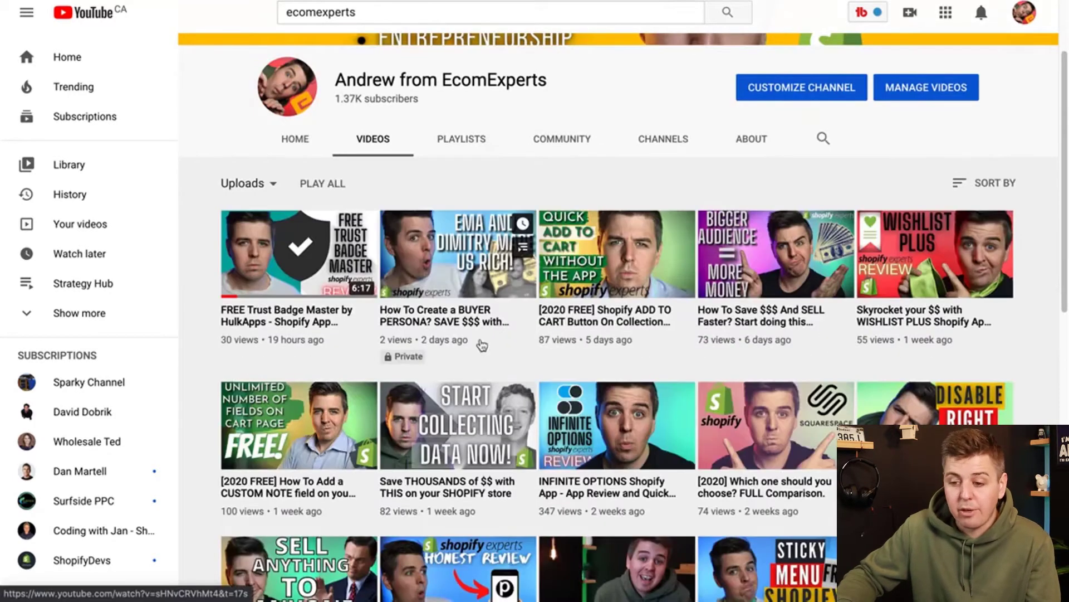
scroll(490, 343, "down", 5)
scroll(555, 350, "down", 7)
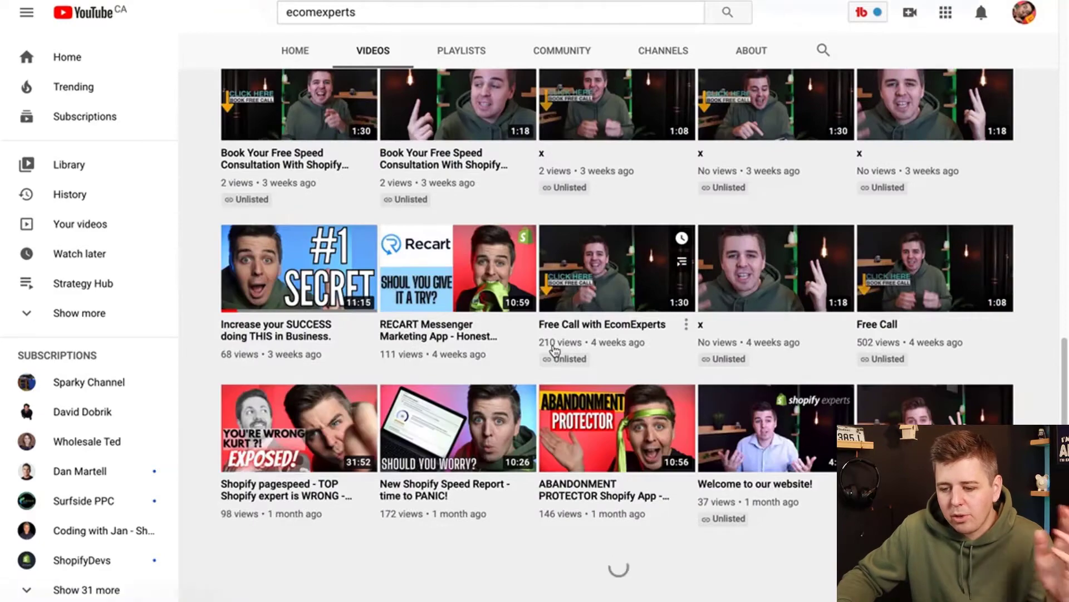
scroll(607, 380, "down", 1)
scroll(607, 381, "down", 10)
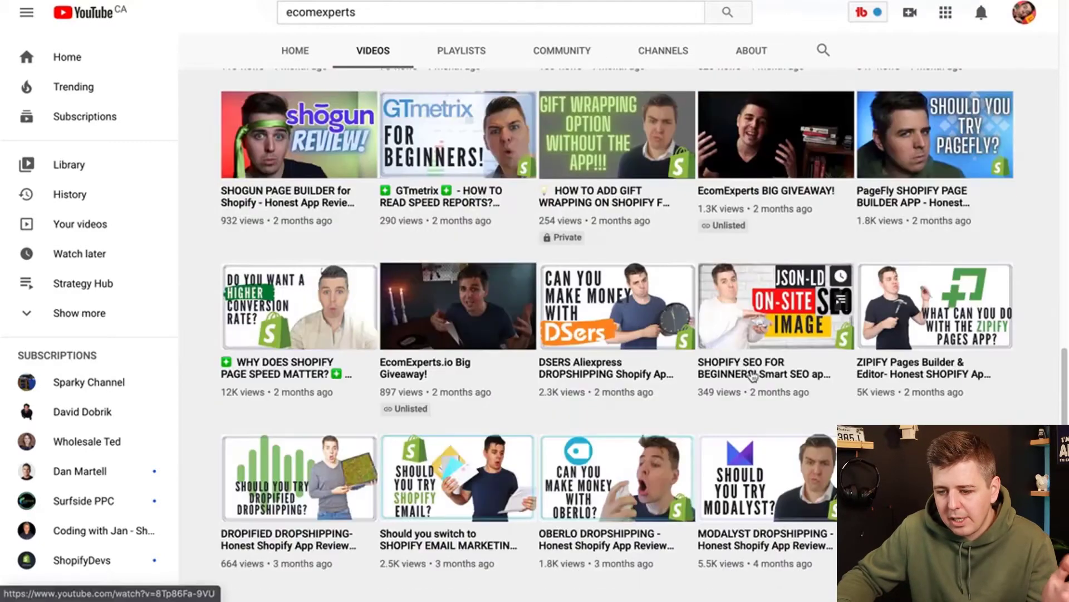
scroll(753, 377, "up", 3)
scroll(754, 372, "up", 6)
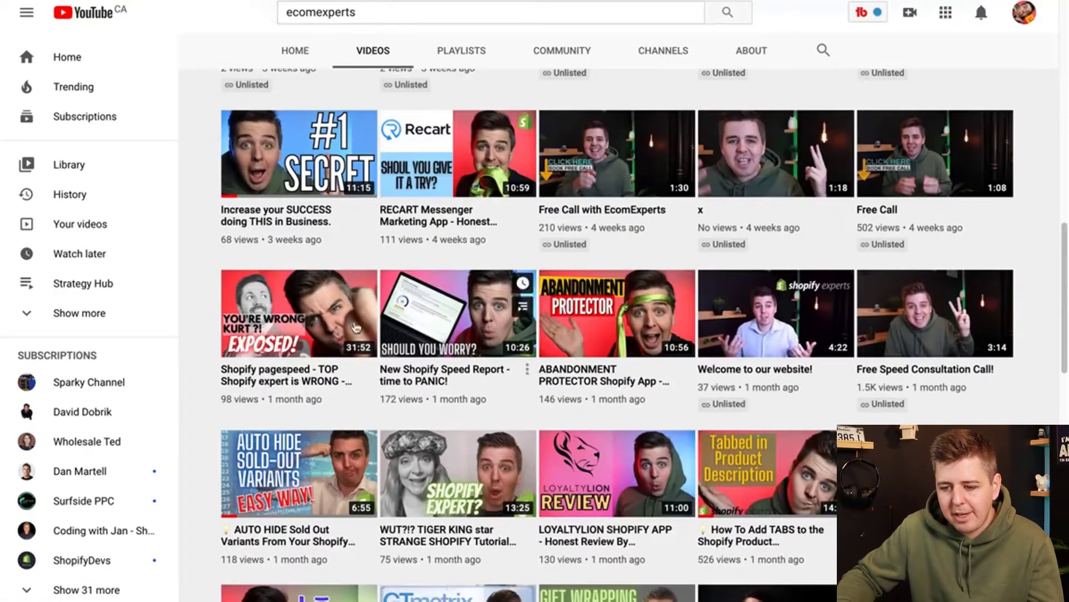
left_click(303, 341)
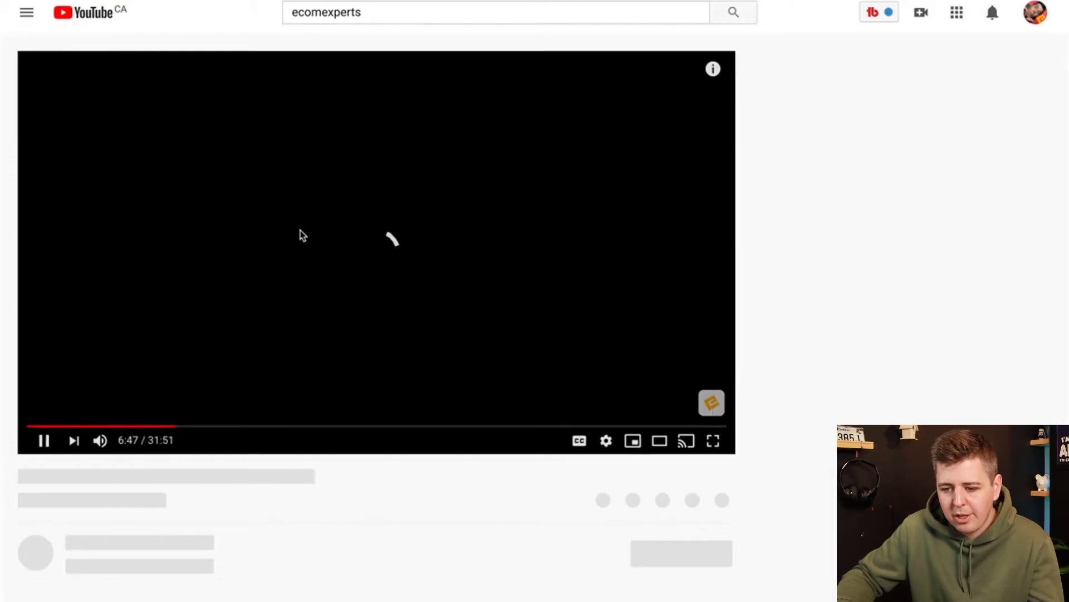
Pause the video and rewind it to the beginning
key("space")
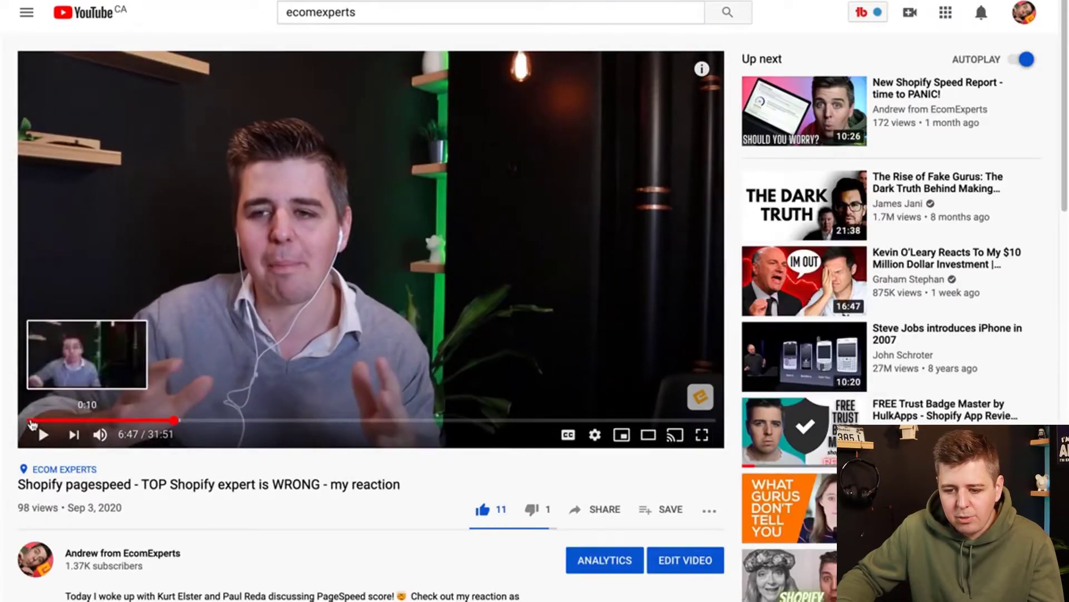
left_click(31, 419)
scroll(299, 349, "down", 2)
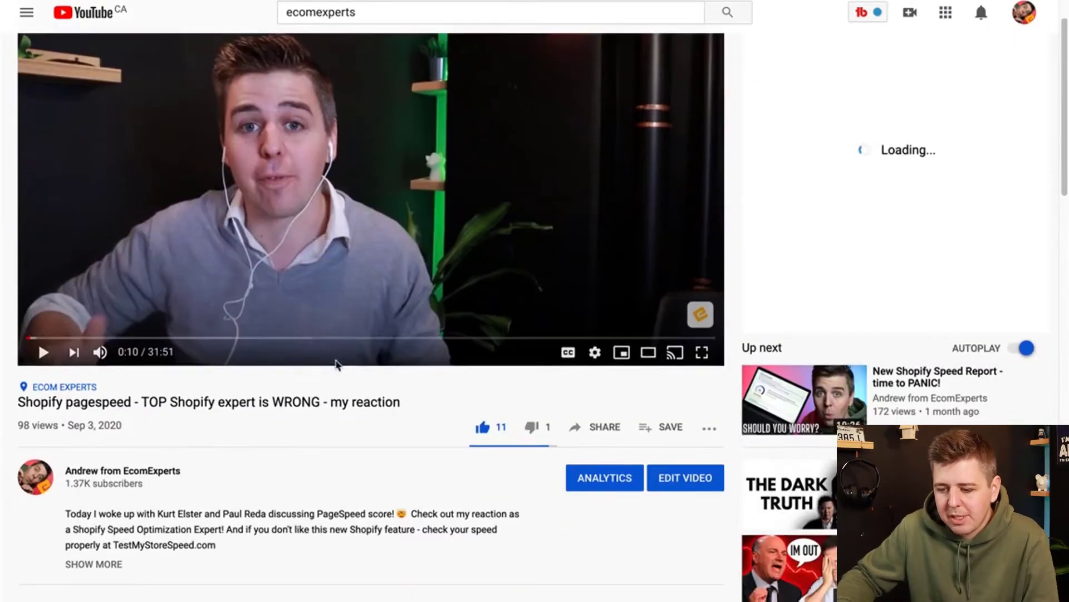
scroll(334, 363, "down", 2)
scroll(321, 220, "down", 8)
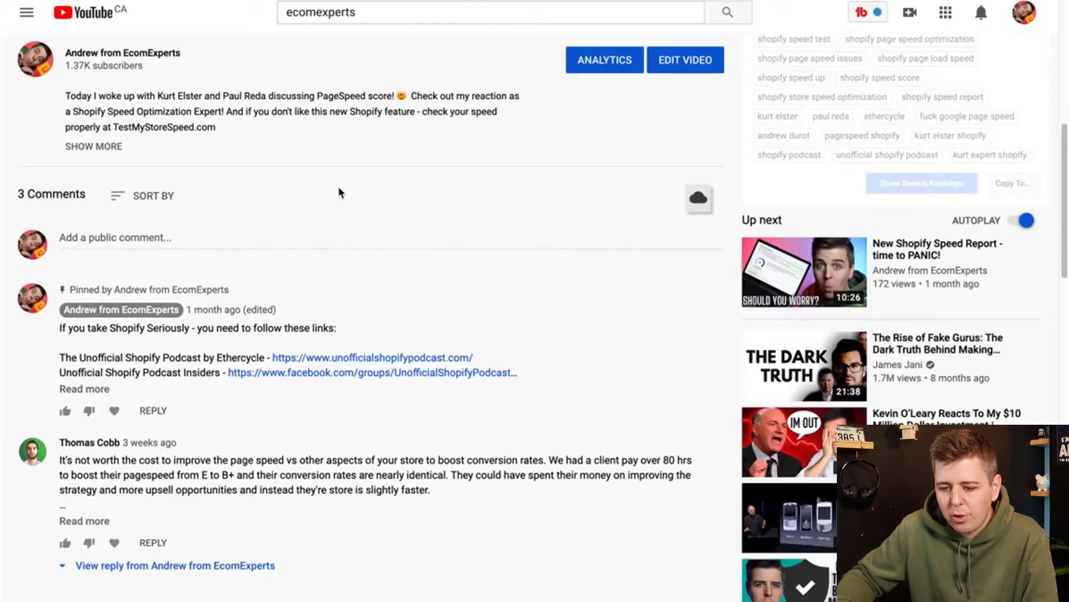
scroll(339, 191, "up", 2)
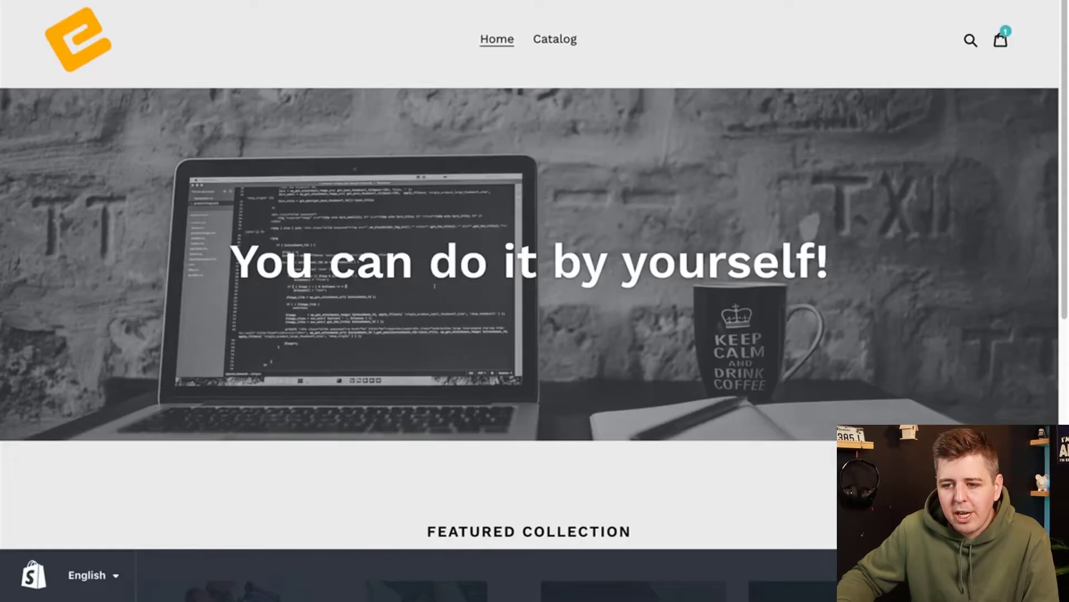
Close the storefront tab to return to the admin Themes page with the live Debut theme
scroll(413, 267, "down", 8)
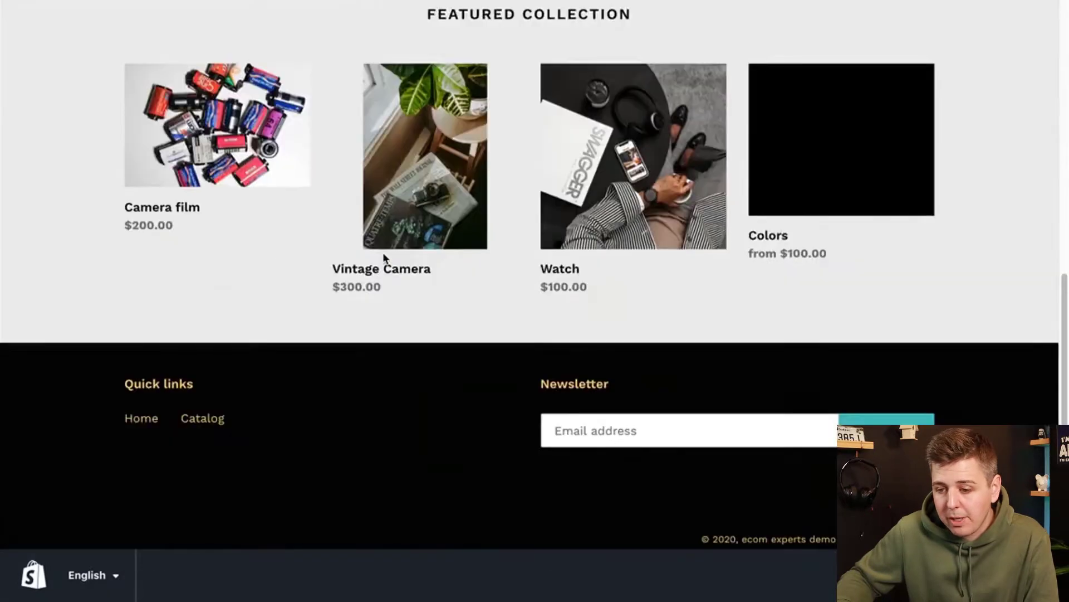
scroll(384, 258, "up", 3)
key("ctrl+w")
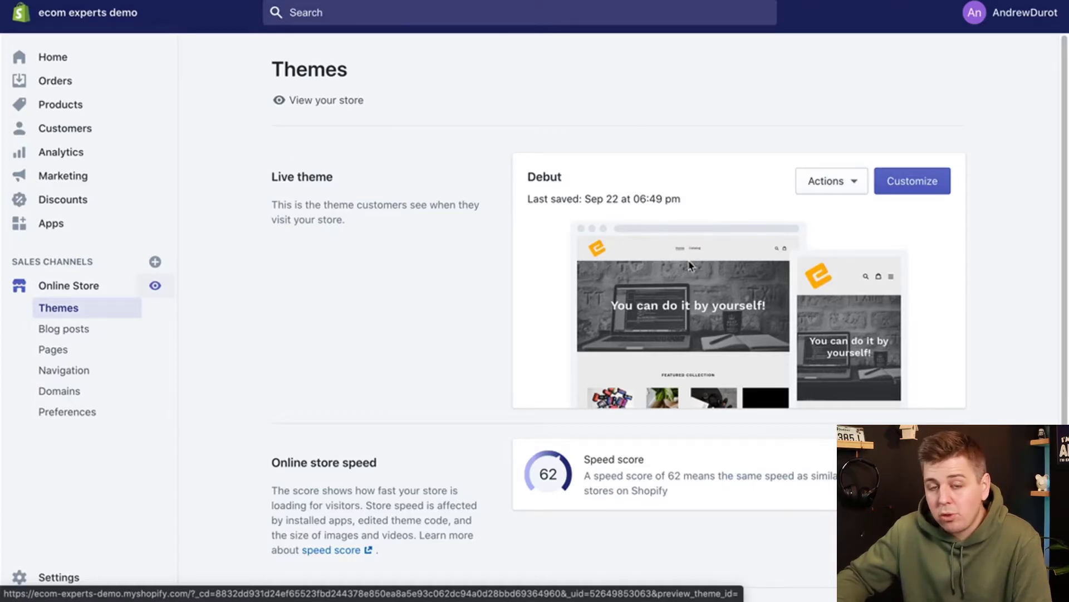
scroll(691, 265, "down", 2)
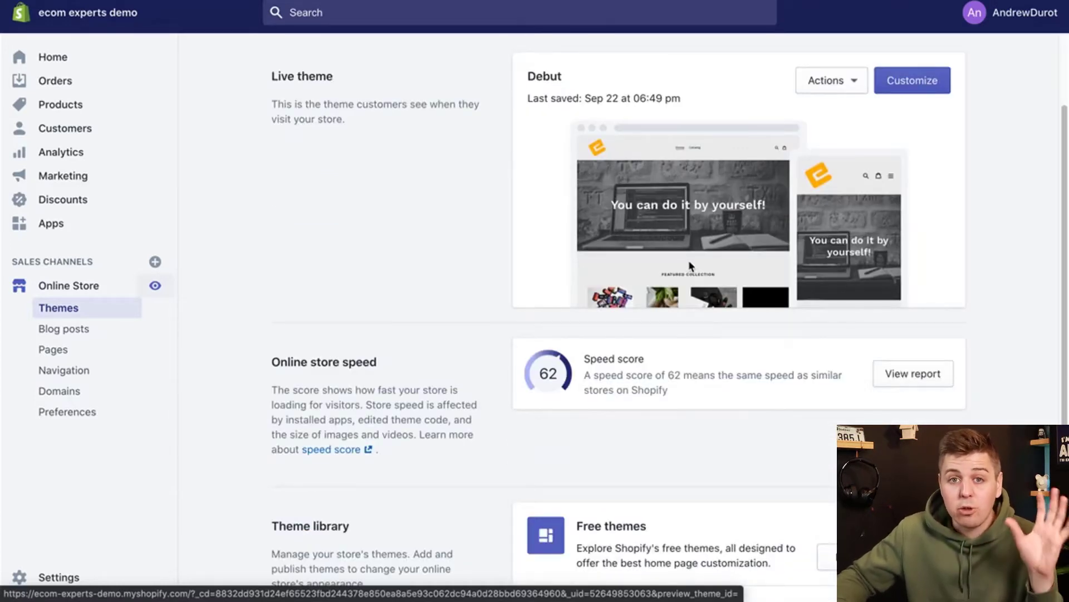
Duplicate the live Debut theme from its Actions menu
left_click(853, 80)
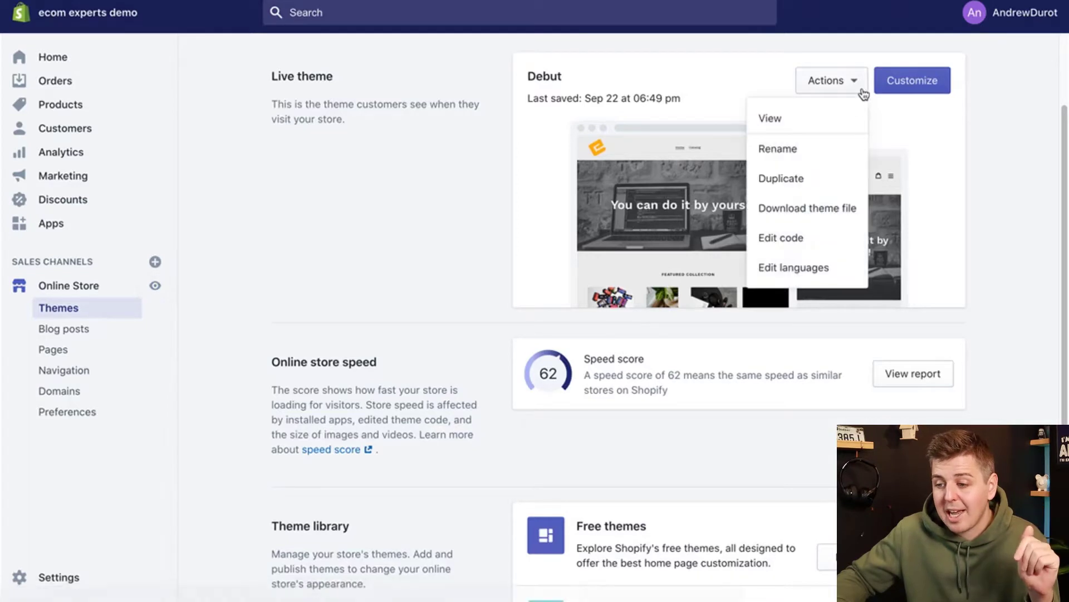
left_click(838, 184)
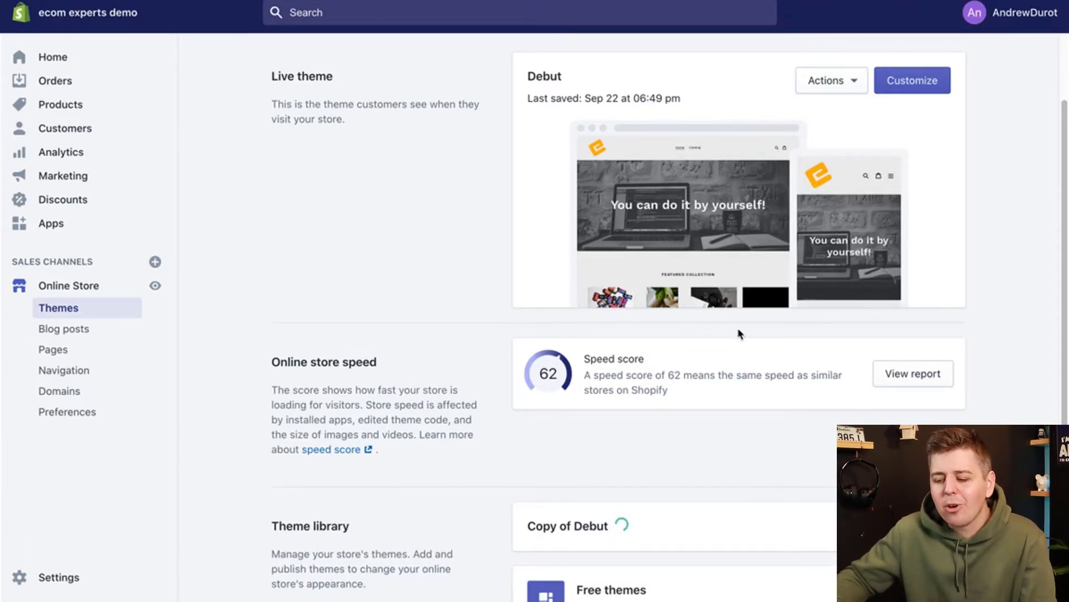
scroll(739, 333, "down", 3)
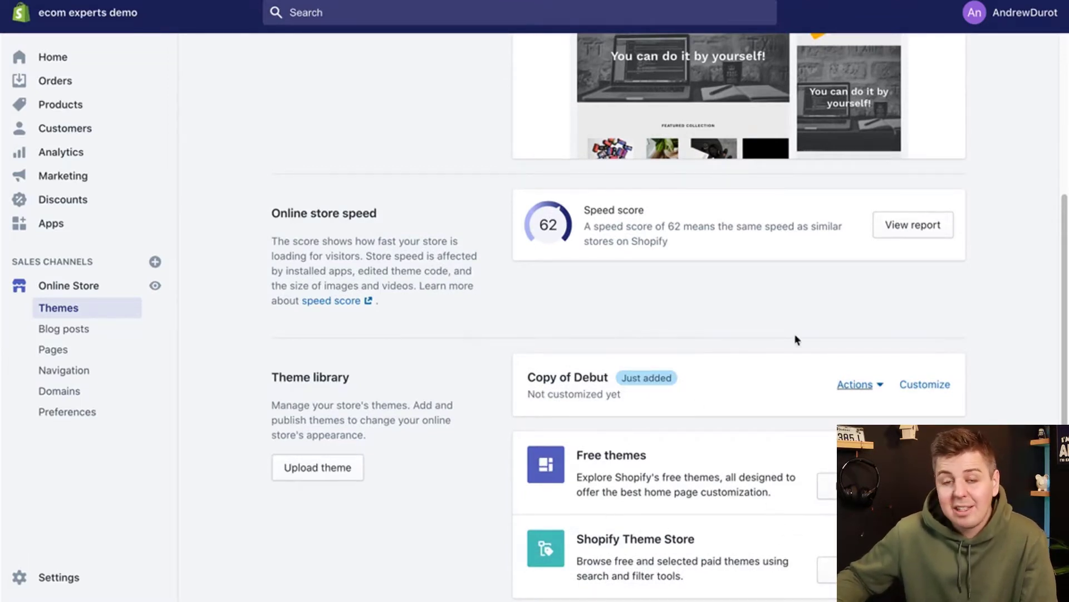
Open the code editor for the new Copy of Debut theme
scroll(735, 509, "down", 1)
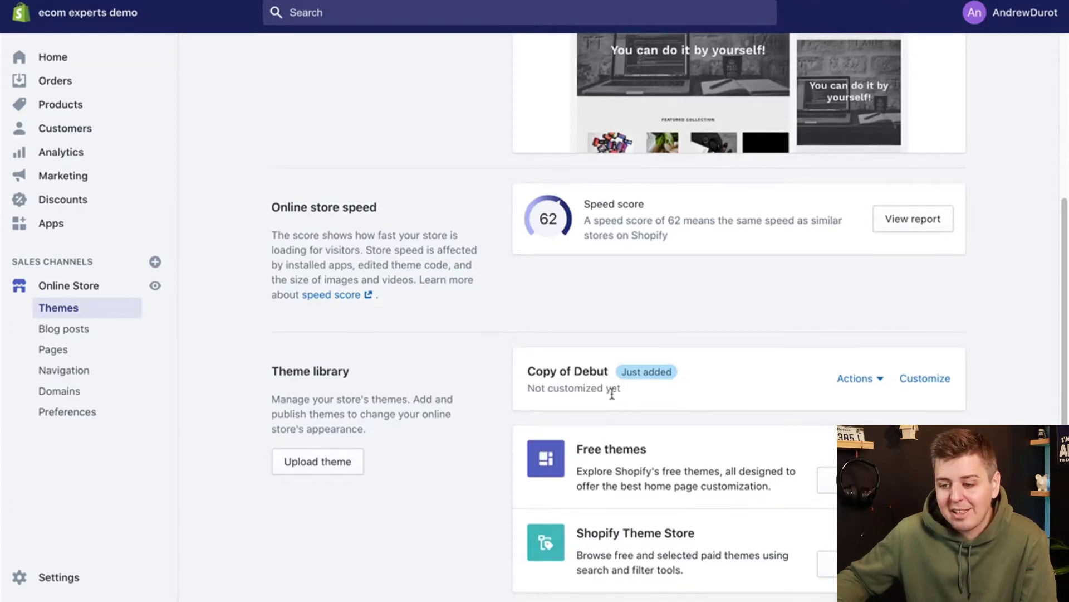
scroll(808, 379, "down", 1)
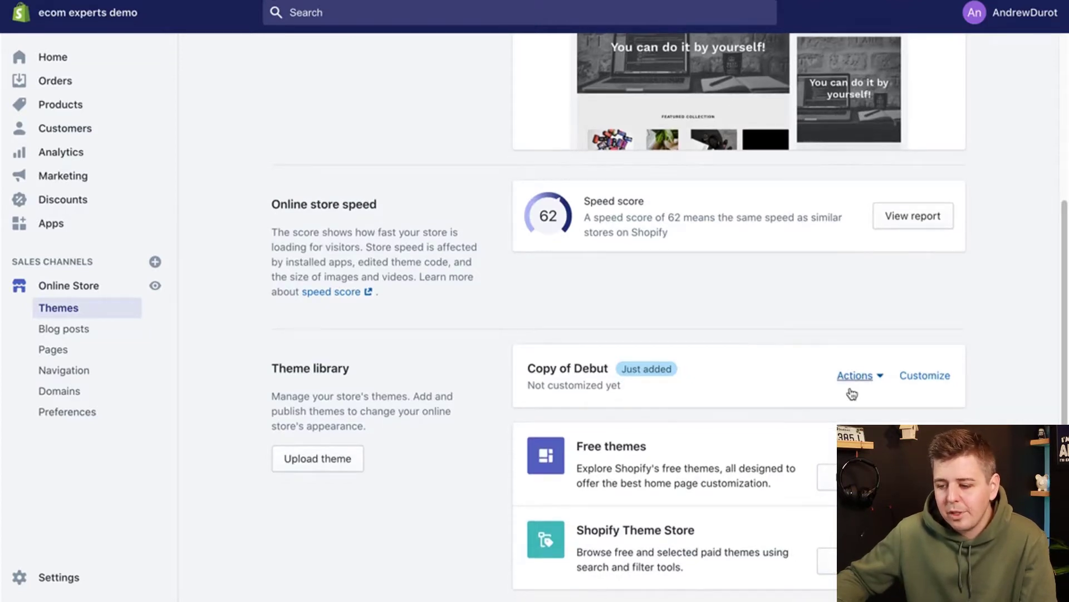
left_click(852, 388)
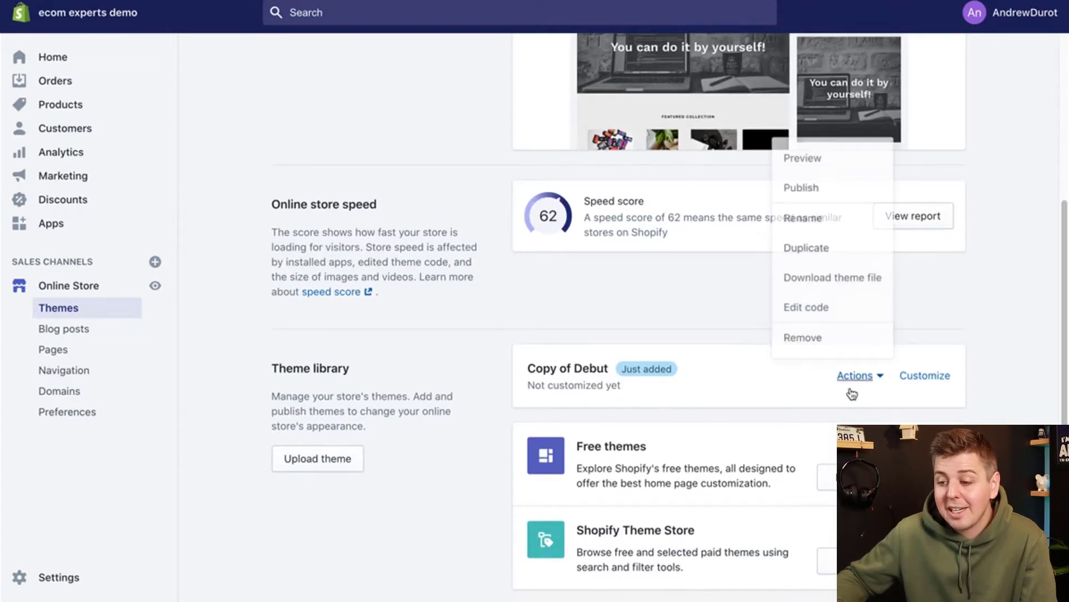
left_click(845, 316)
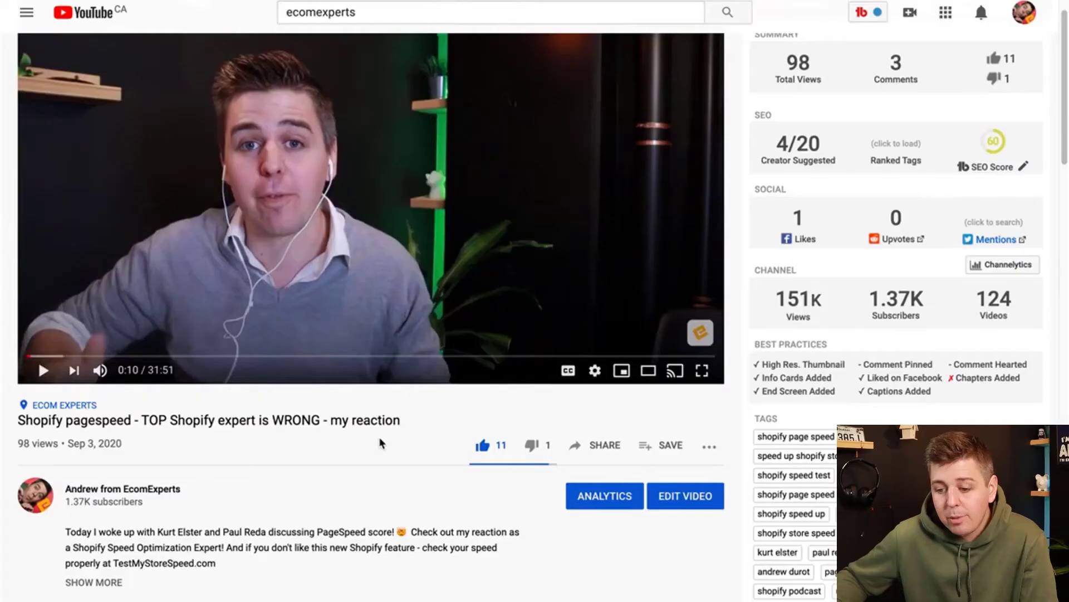
Open the video's Share > Embed options, keeping no start time and player controls on
scroll(378, 443, "down", 1)
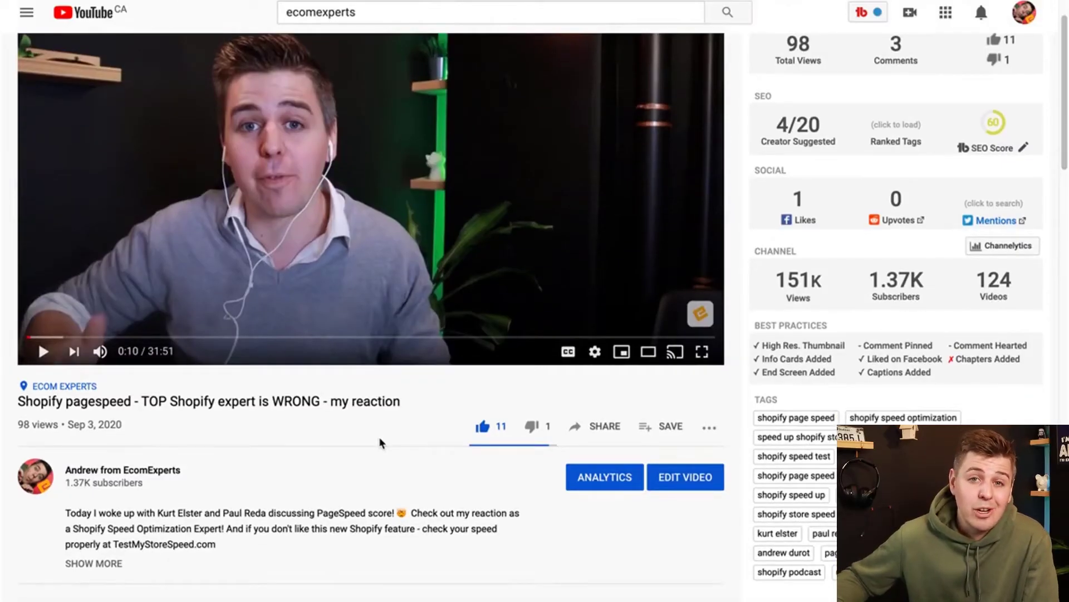
left_click(599, 428)
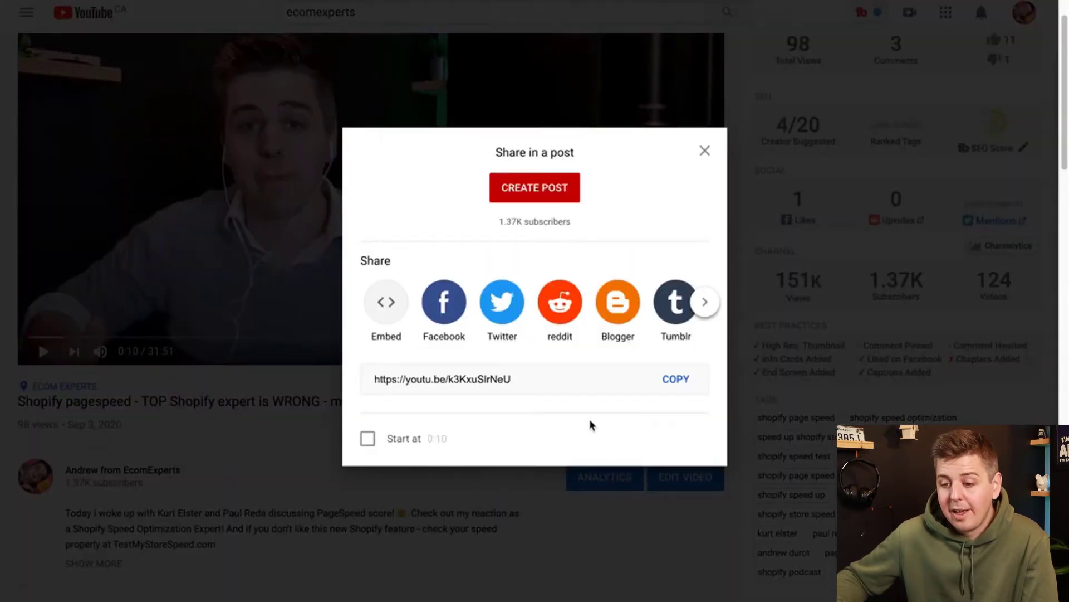
left_click(401, 314)
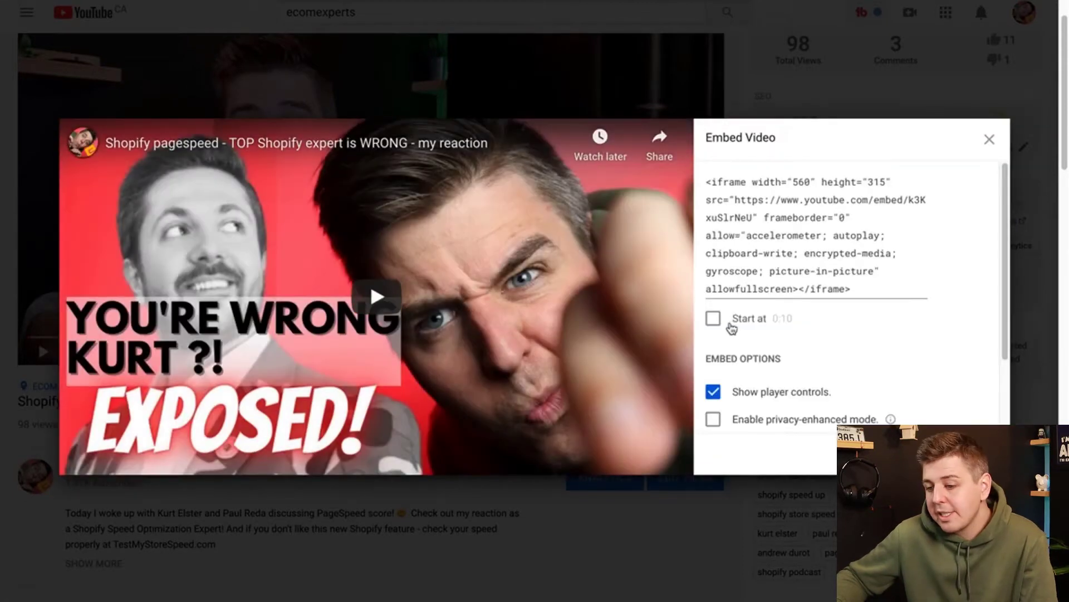
left_click(726, 326)
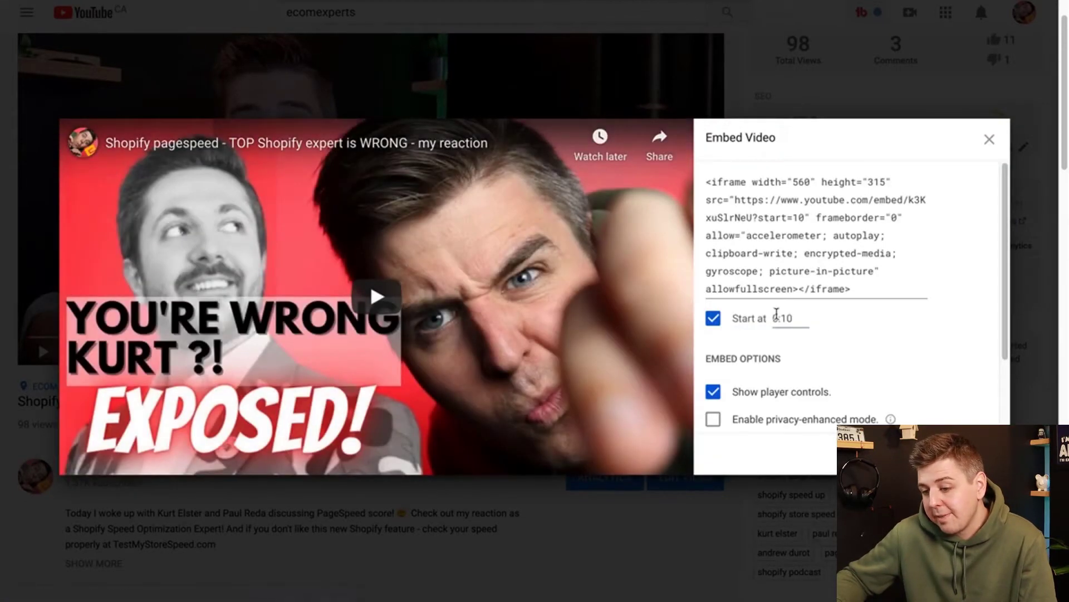
left_click(714, 318)
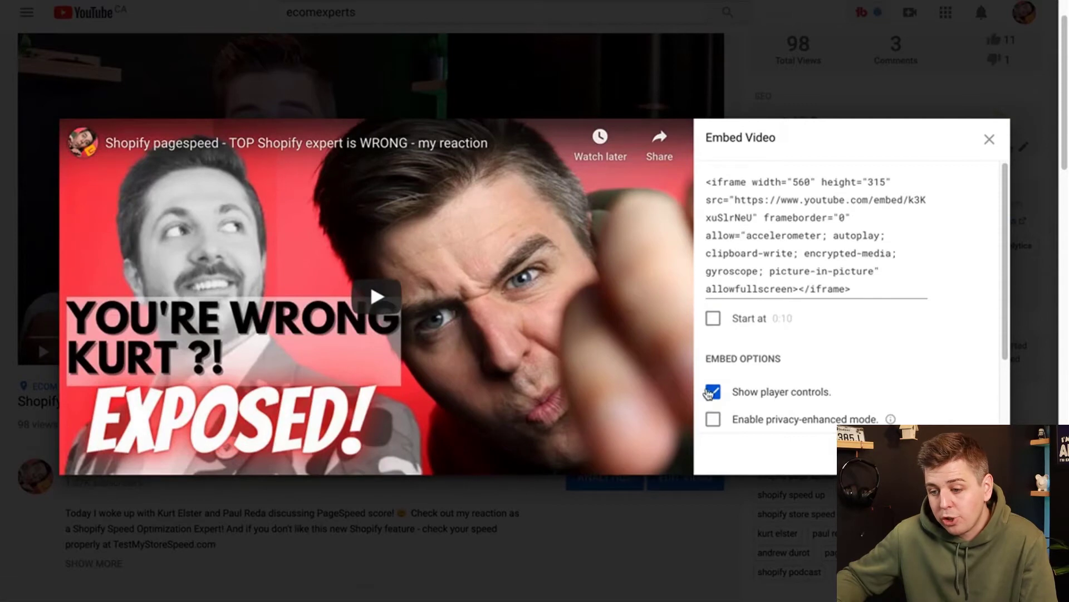
left_click(716, 395)
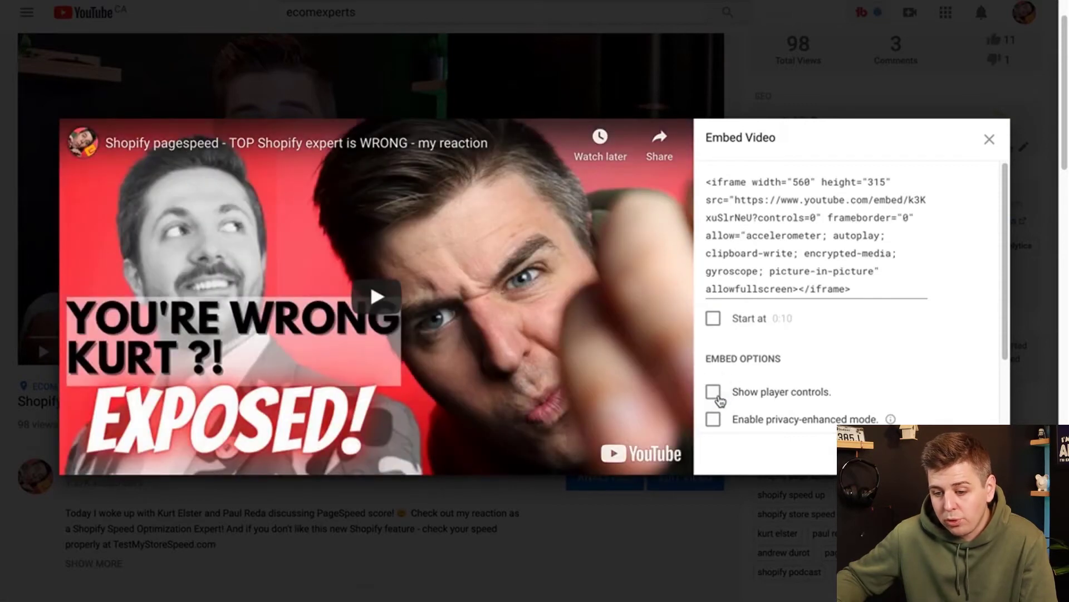
left_click(715, 393)
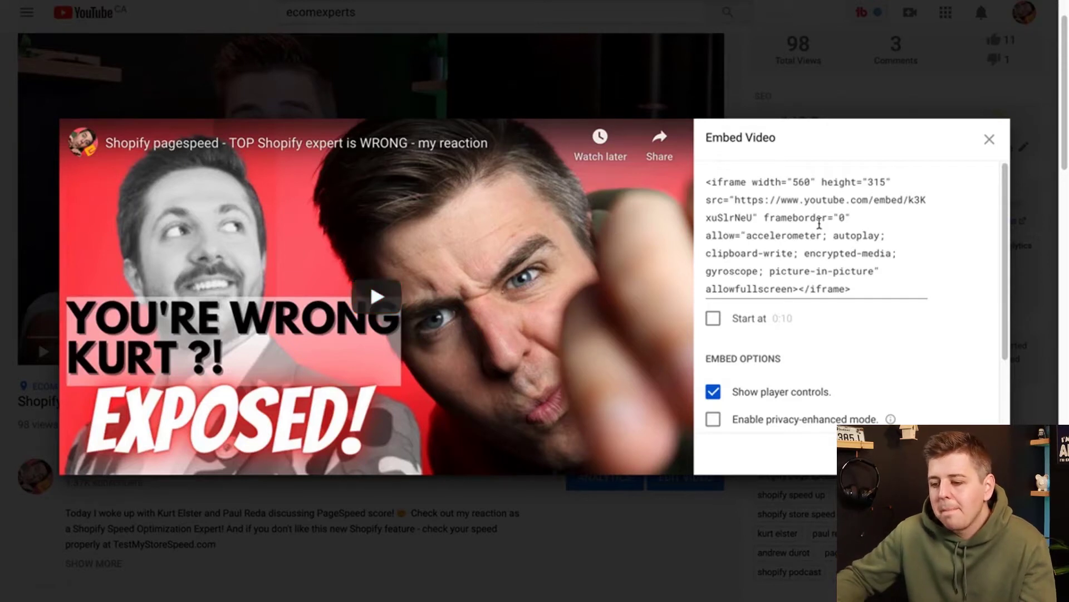
Select and copy the full iframe embed code
left_click_drag(706, 179, 878, 311)
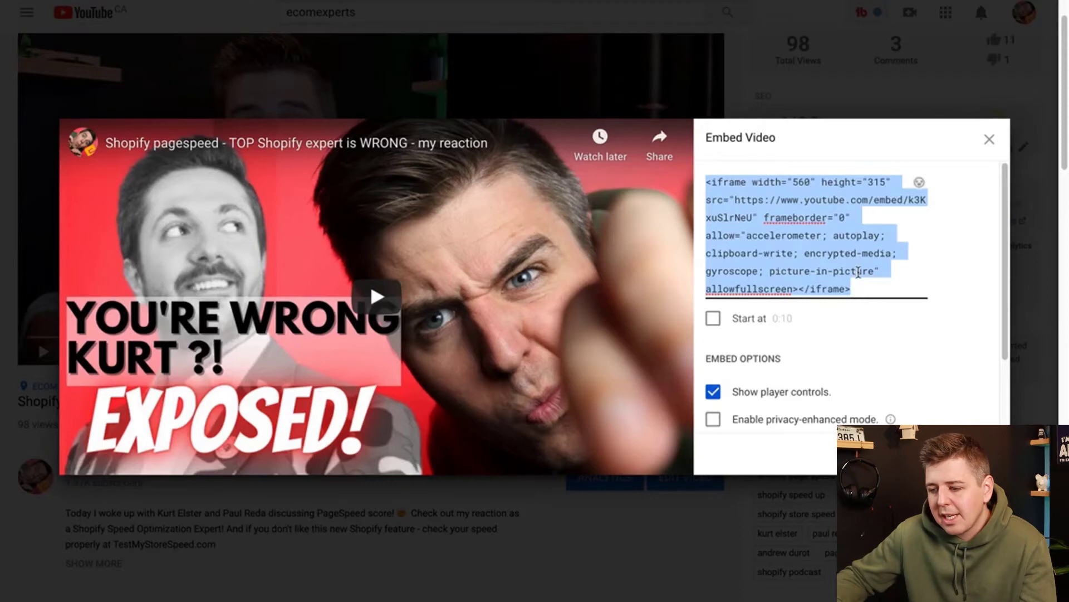
right_click(786, 205)
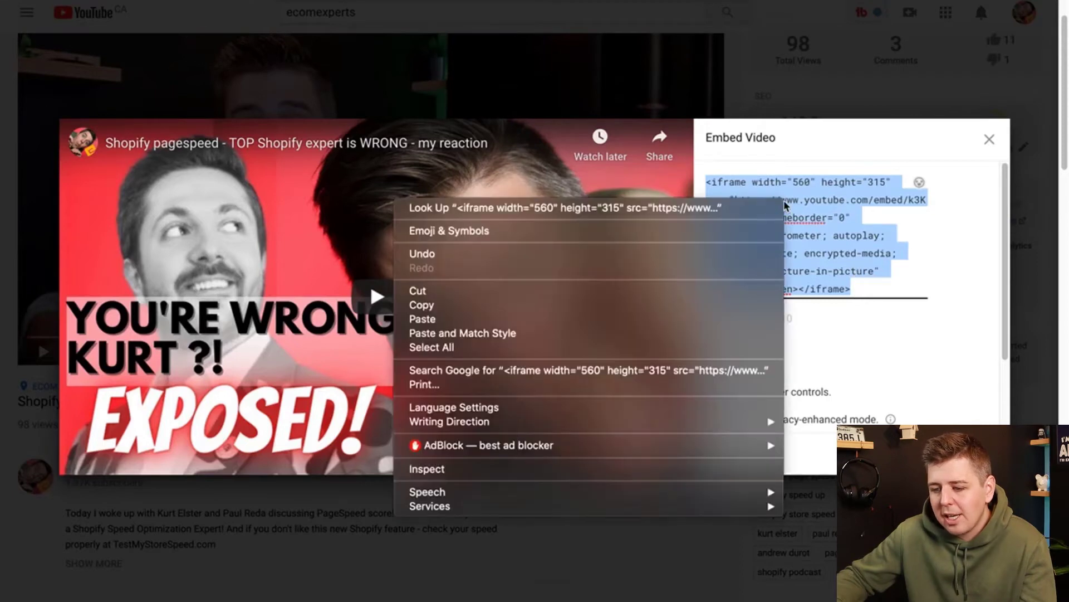
left_click(583, 310)
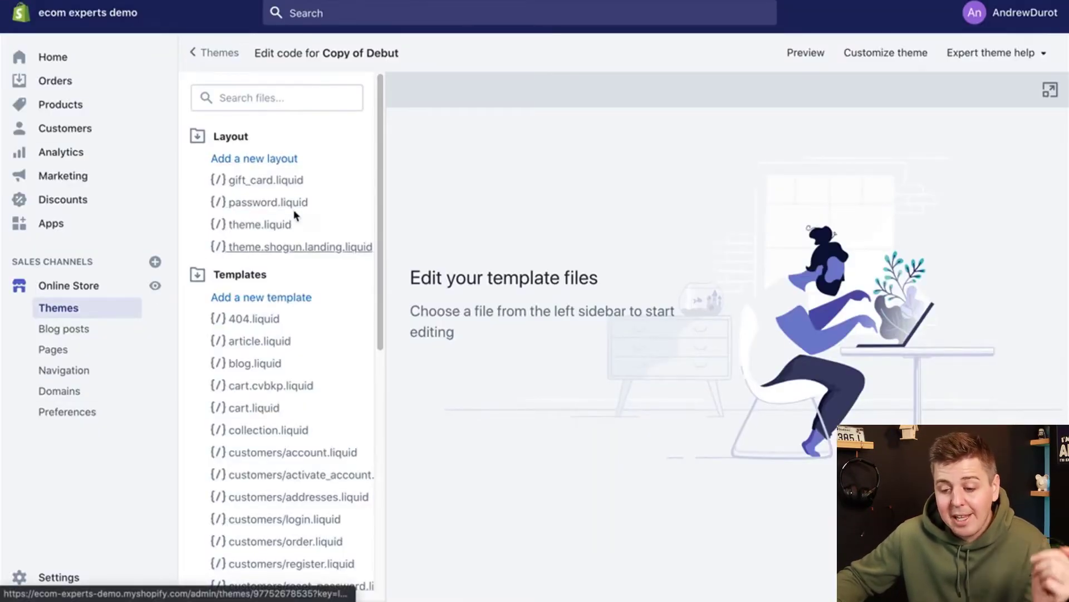
scroll(290, 247, "down", 6)
Expand the Sections folder and open product-template.liquid in the Copy of Debut editor
scroll(290, 247, "down", 2)
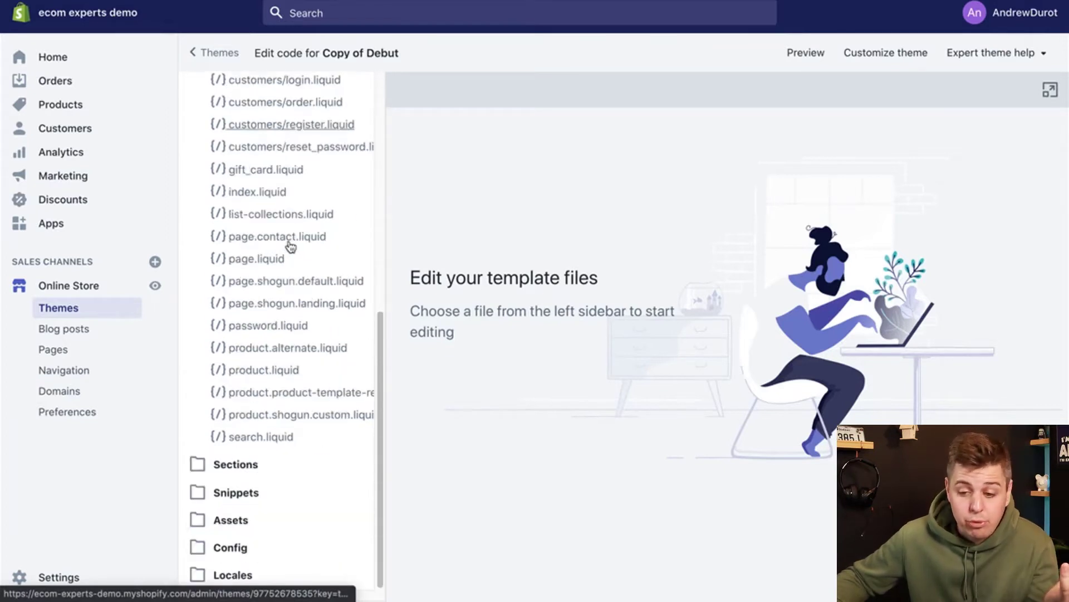
left_click(254, 473)
scroll(310, 405, "down", 7)
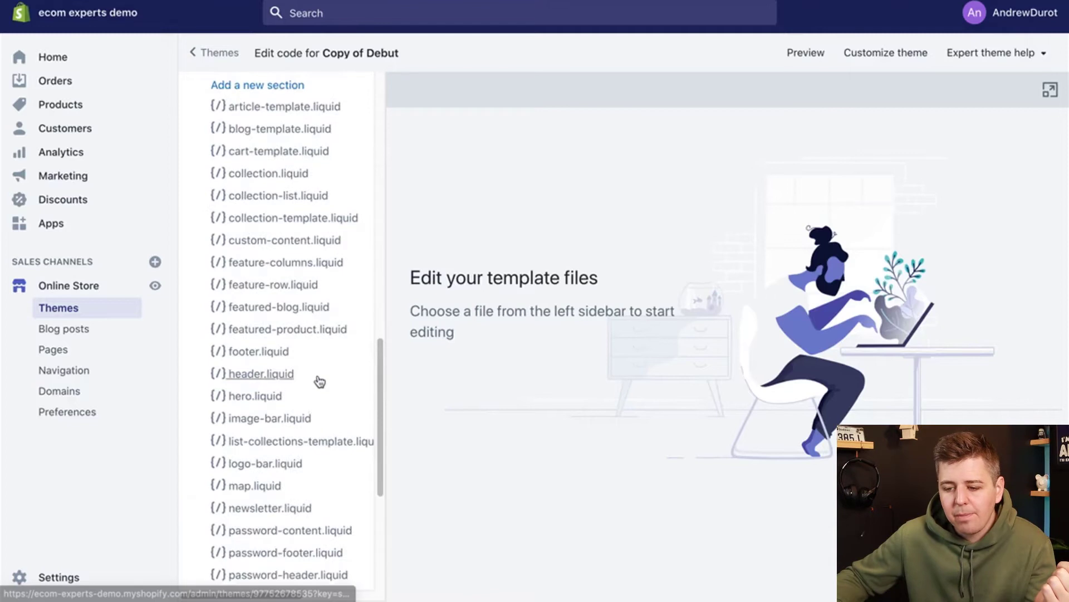
scroll(318, 312, "up", 2)
scroll(317, 267, "down", 6)
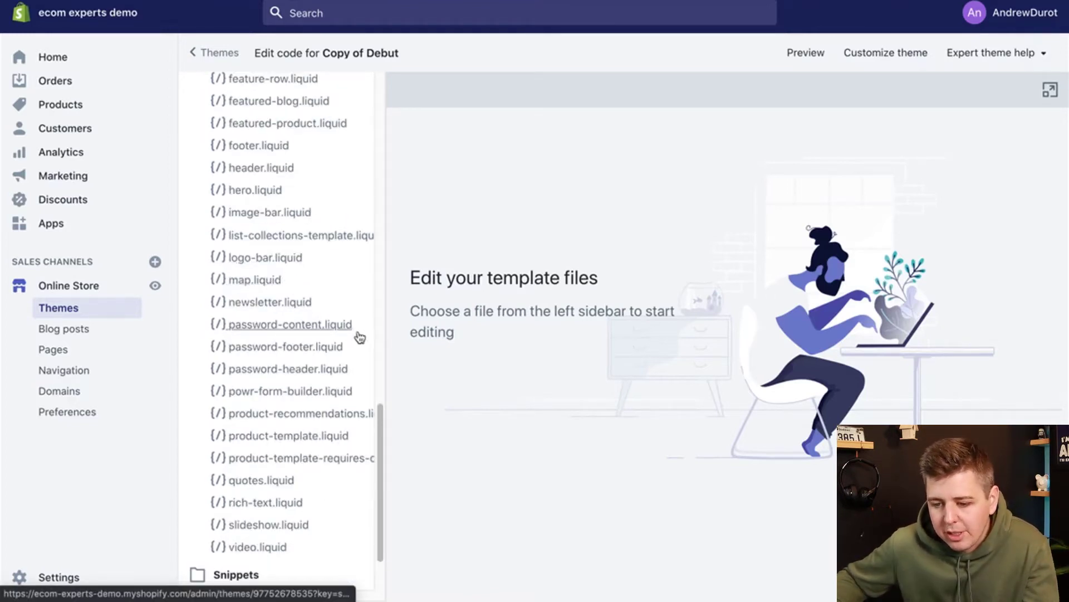
scroll(339, 401, "down", 1)
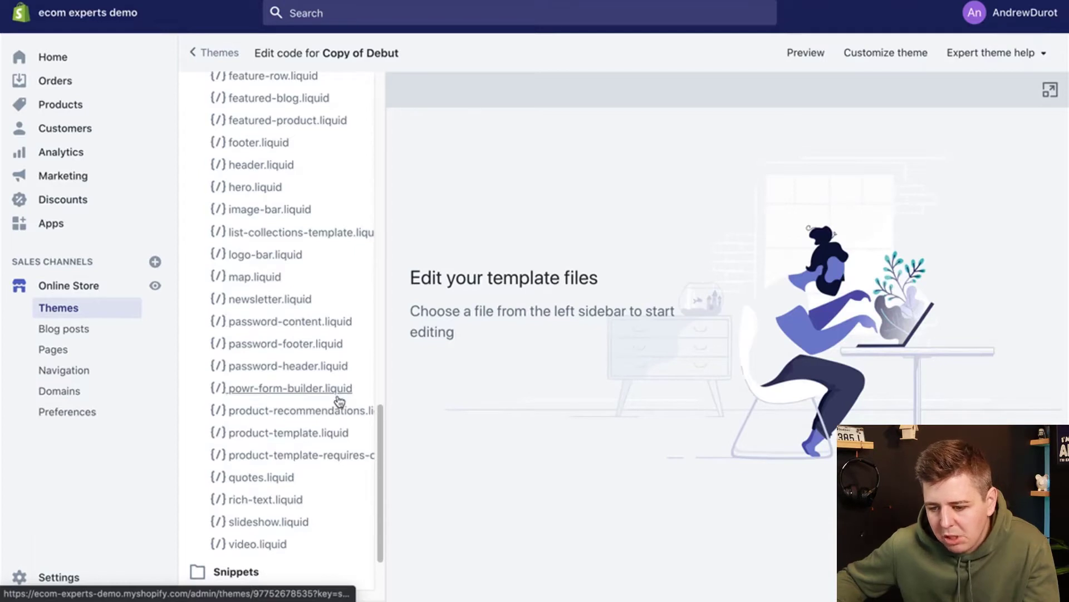
left_click(331, 434)
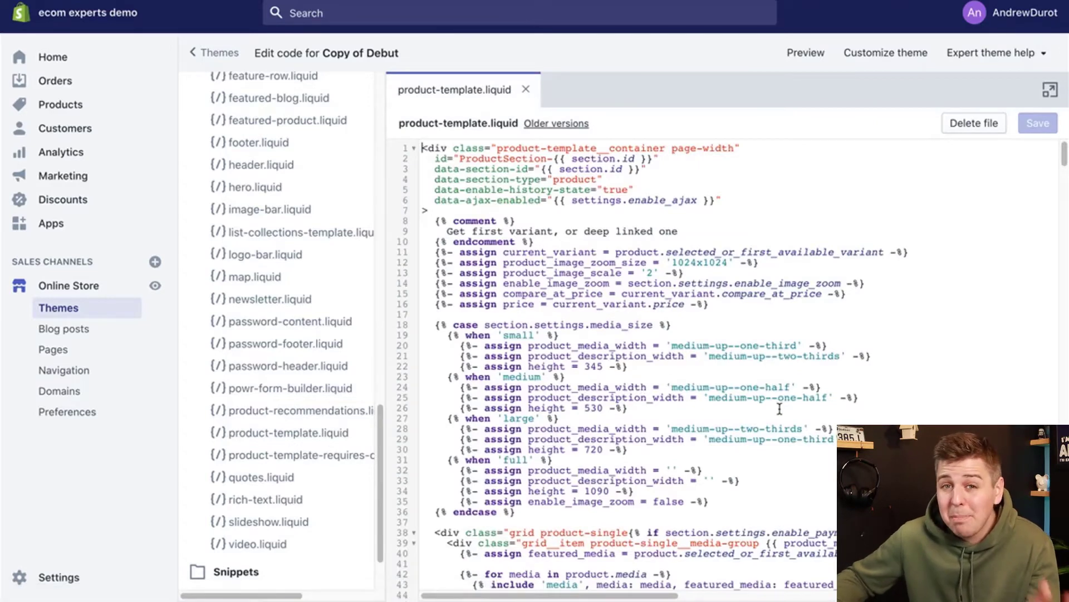
scroll(779, 408, "down", 5)
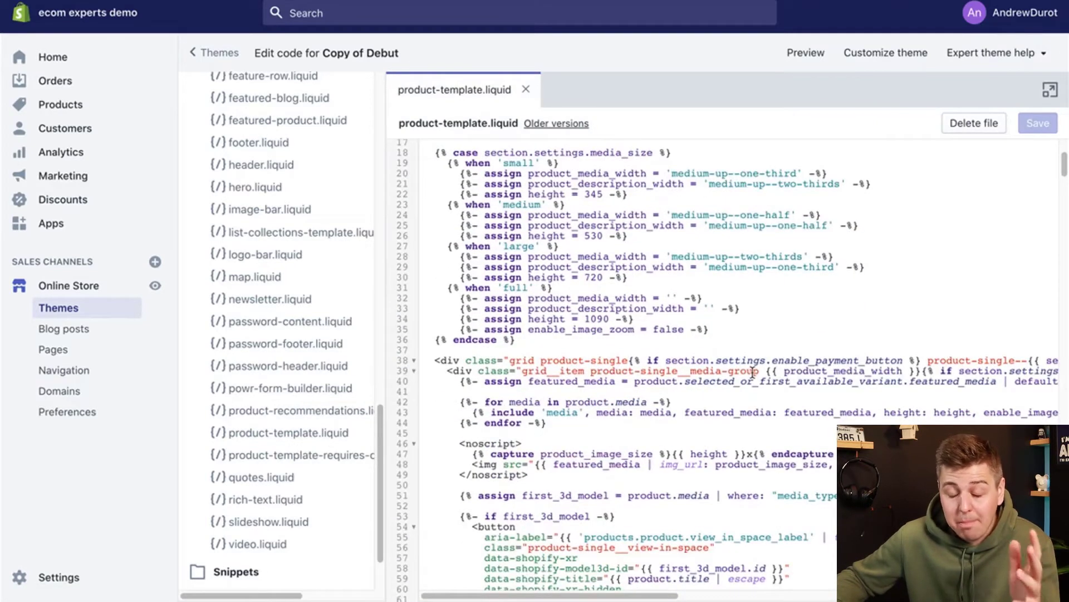